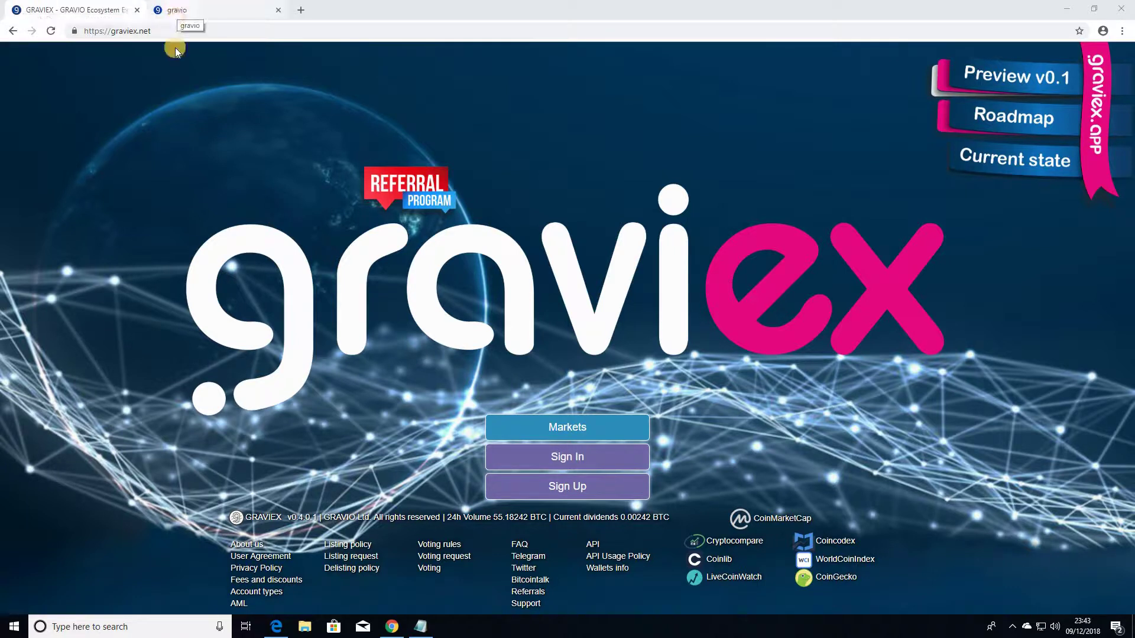
Settle on the gravio.net home page tab and select its web address
left_click(177, 10)
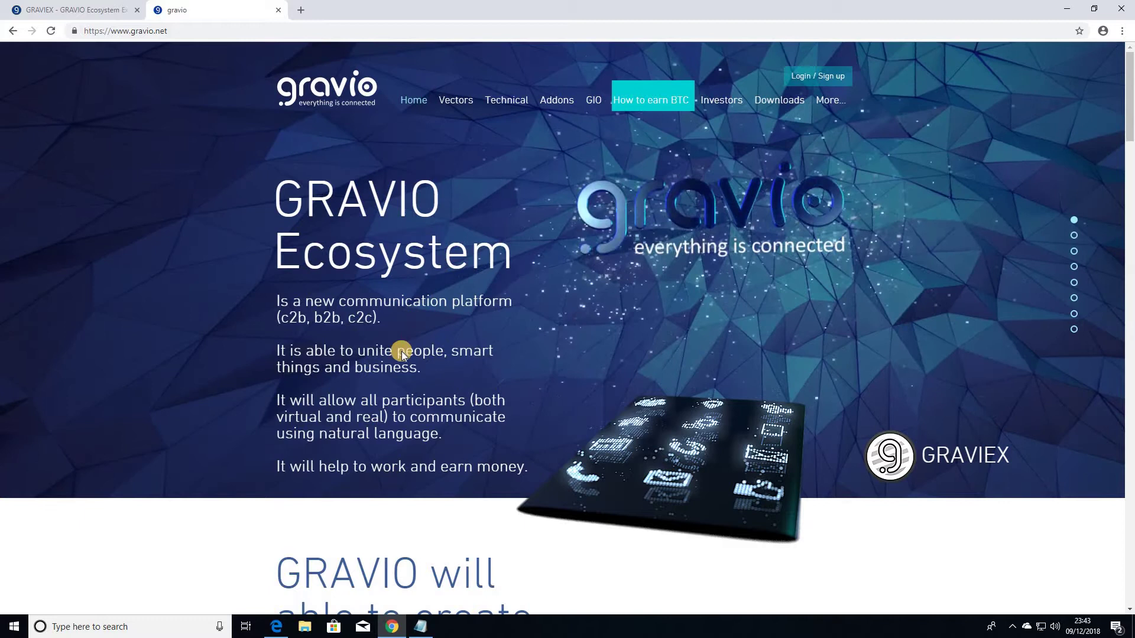
left_click(89, 10)
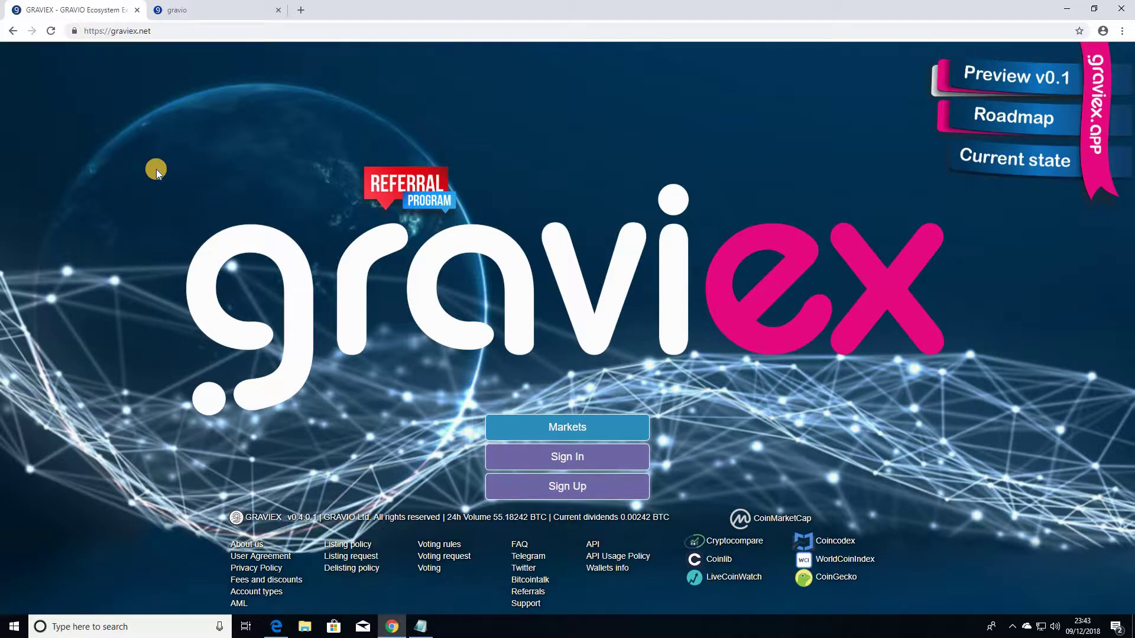
left_click(189, 9)
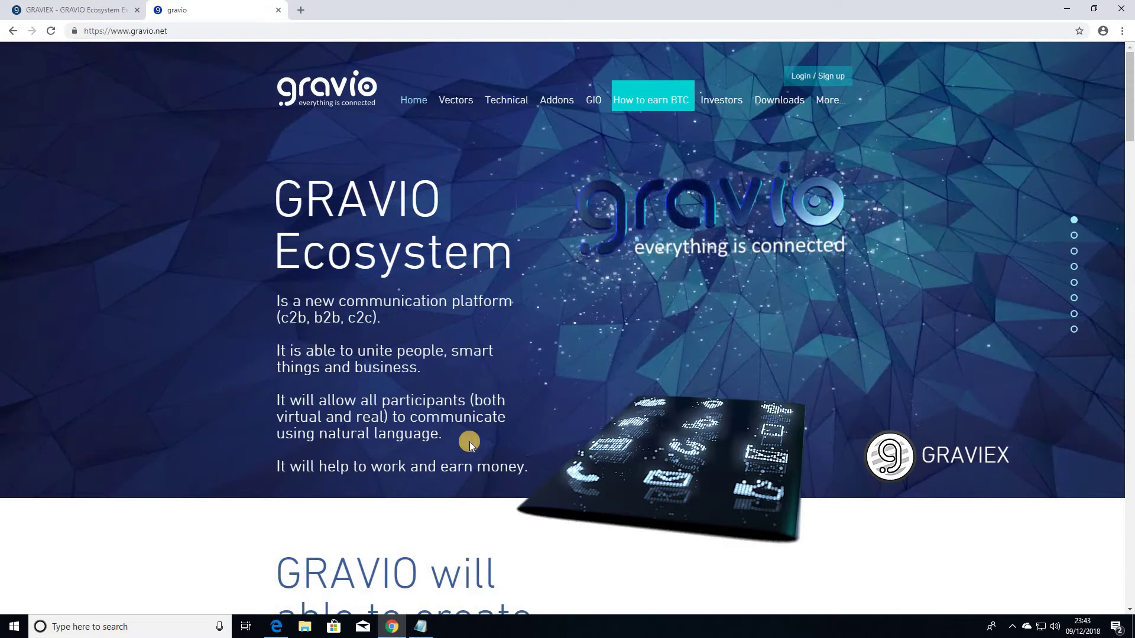
scroll(479, 354, "down", 2)
scroll(485, 307, "up", 2)
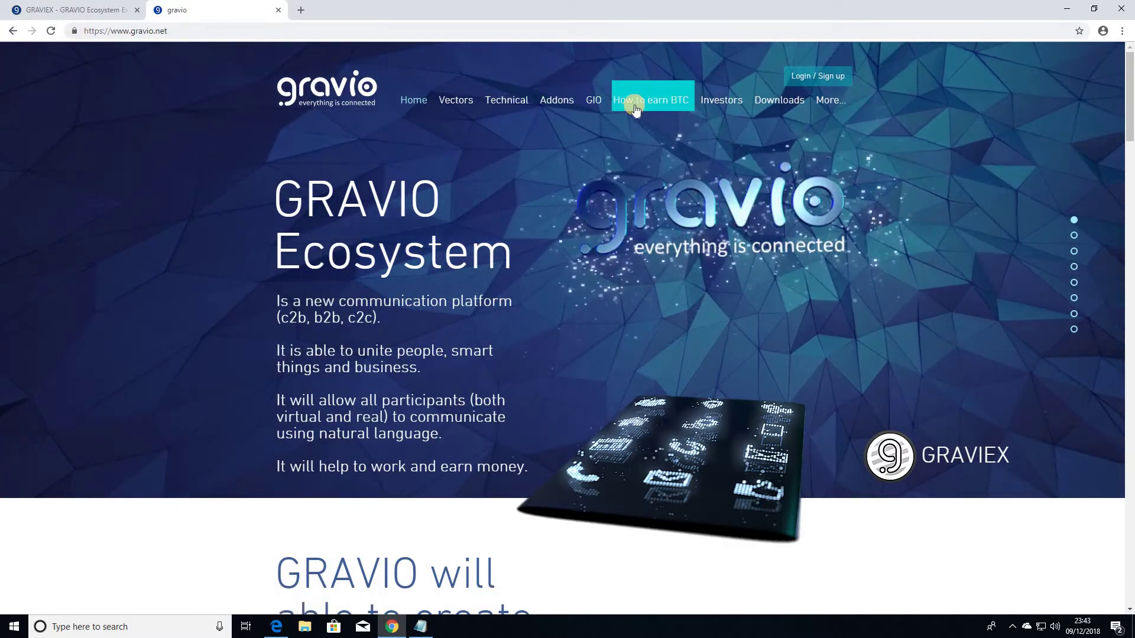
left_click_drag(172, 31, 123, 32)
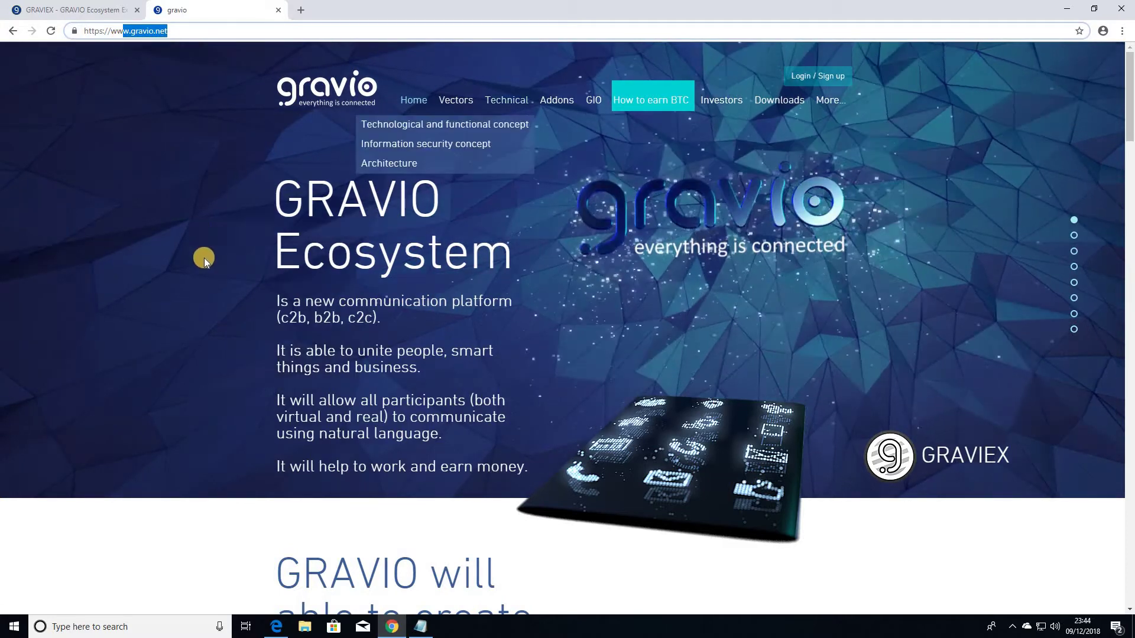
Open the Graviex sign-up form and enter the e-mail address and password twice
left_click(77, 12)
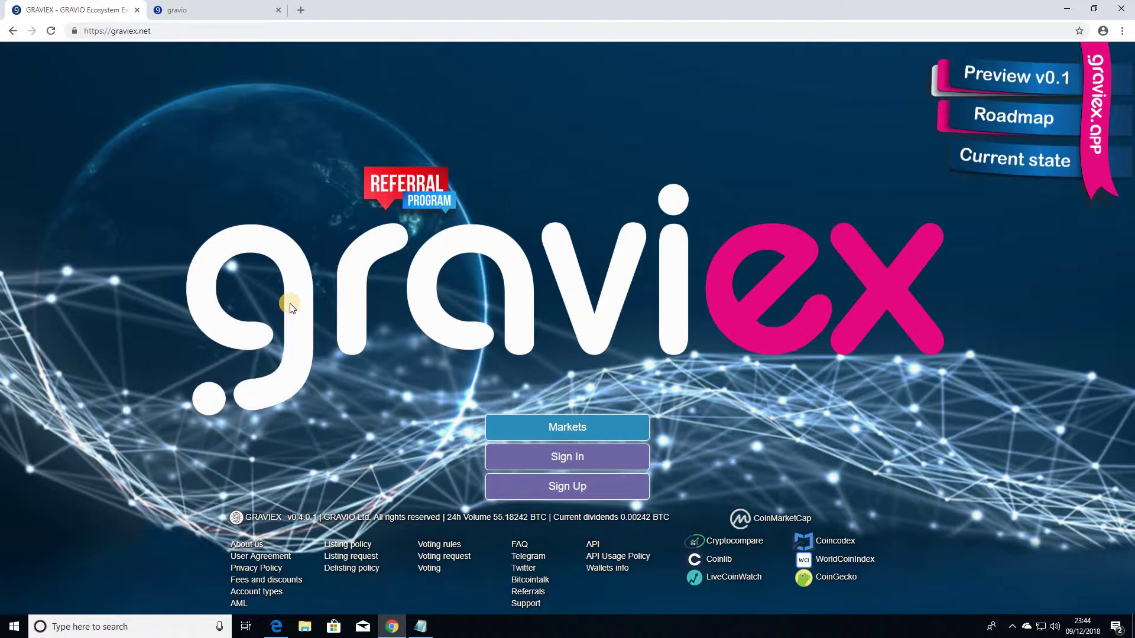
left_click(550, 490)
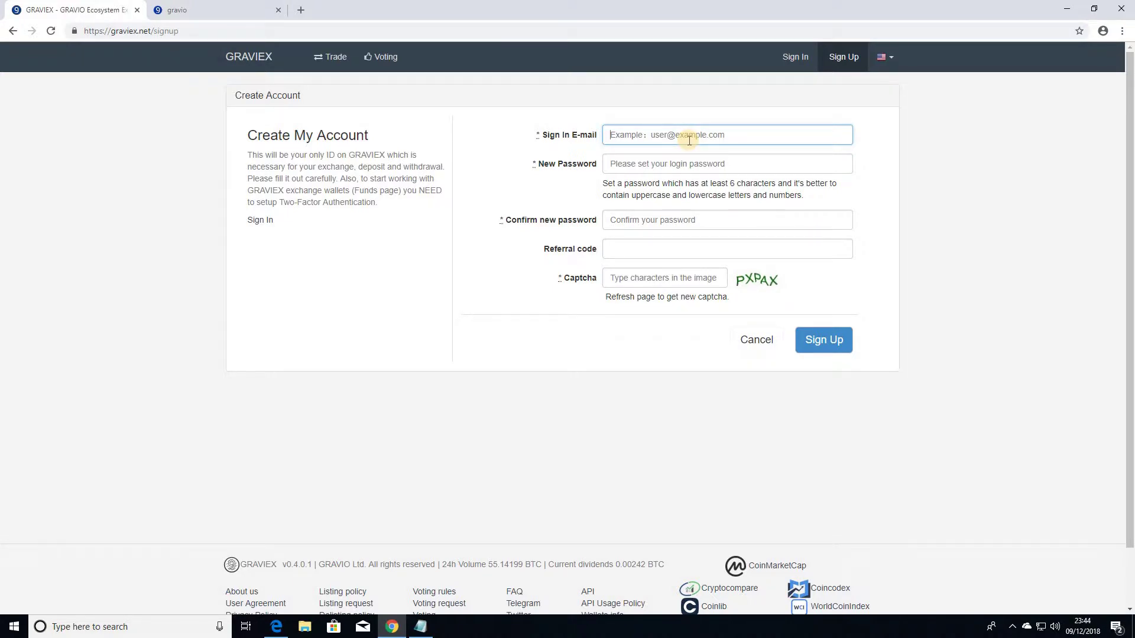
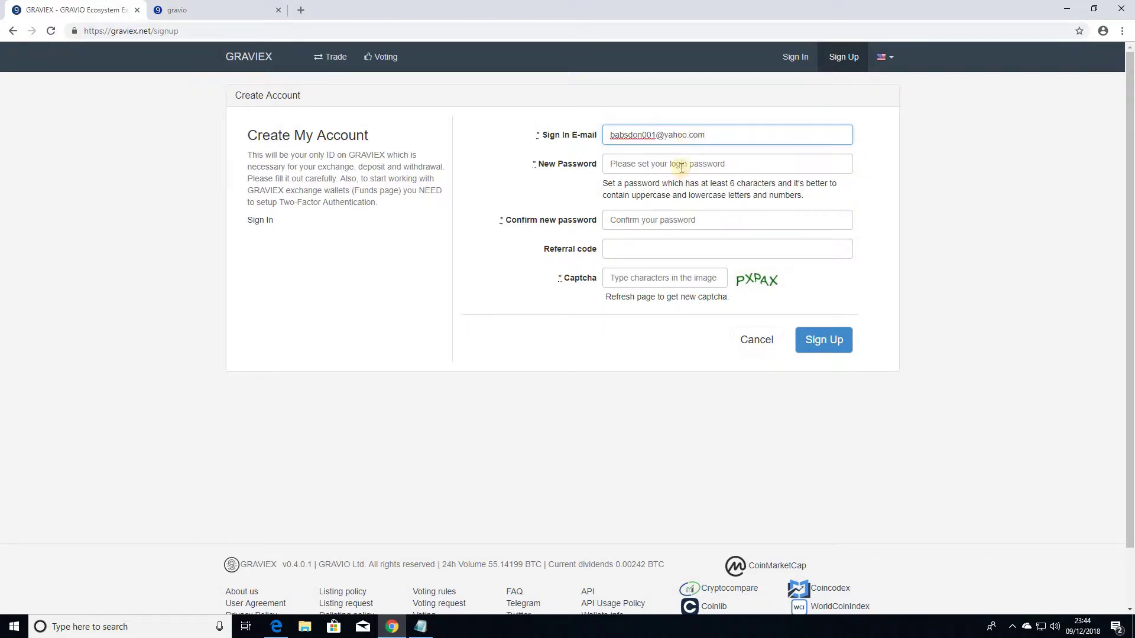
left_click(681, 164)
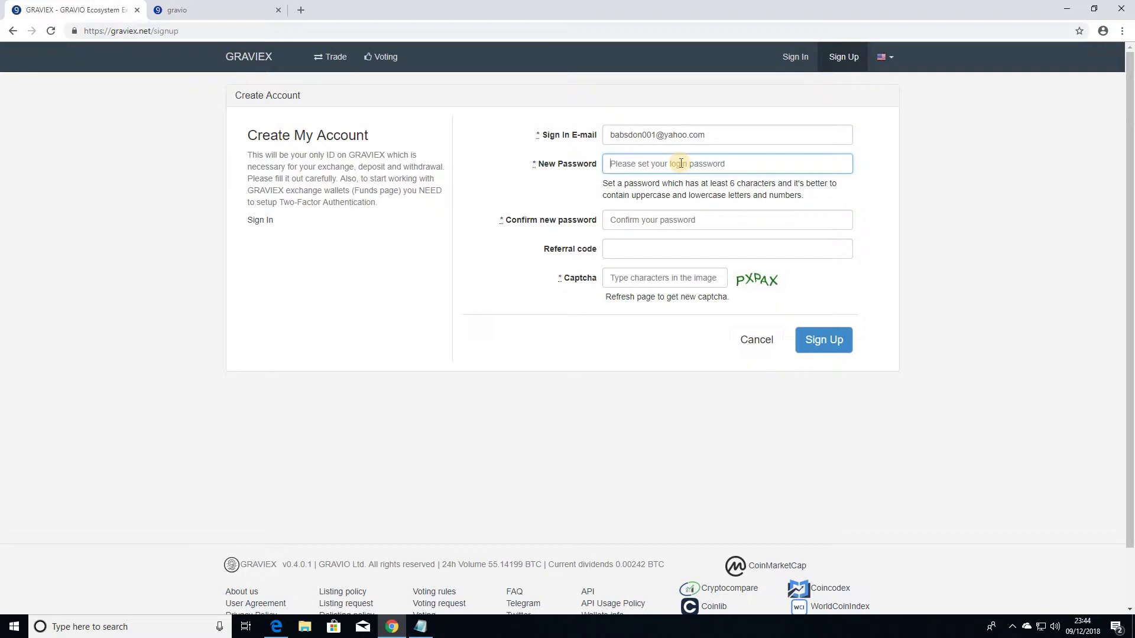
type("•••••••••••")
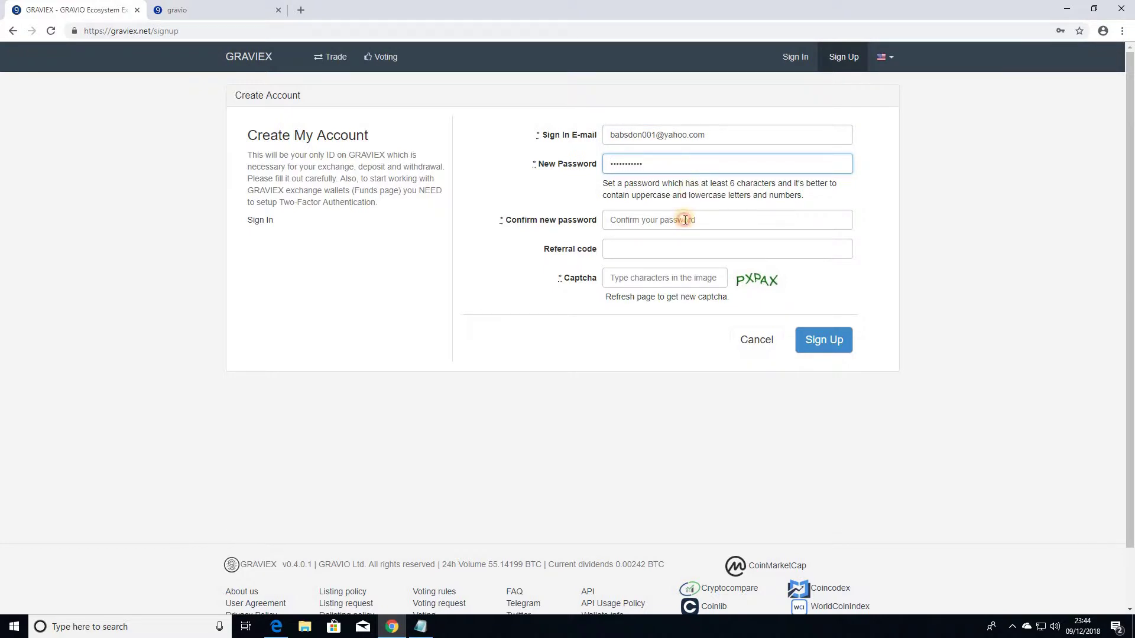
left_click(685, 220)
type("•••••••••")
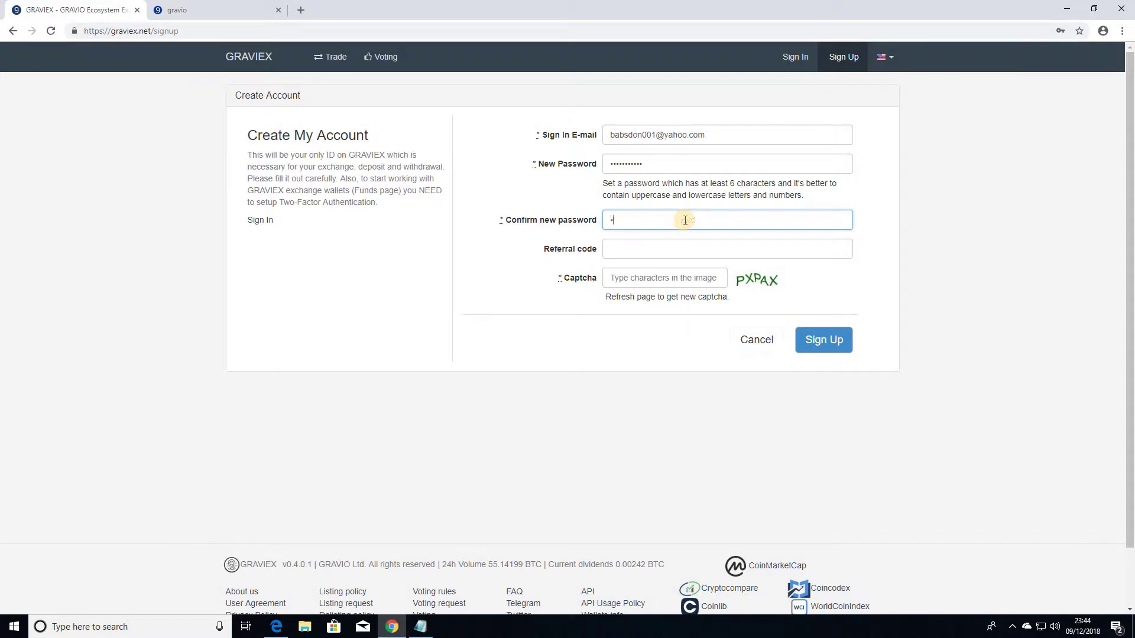
type("••")
Paste the referral code, fill in the captcha and submit the registration
key("Tab")
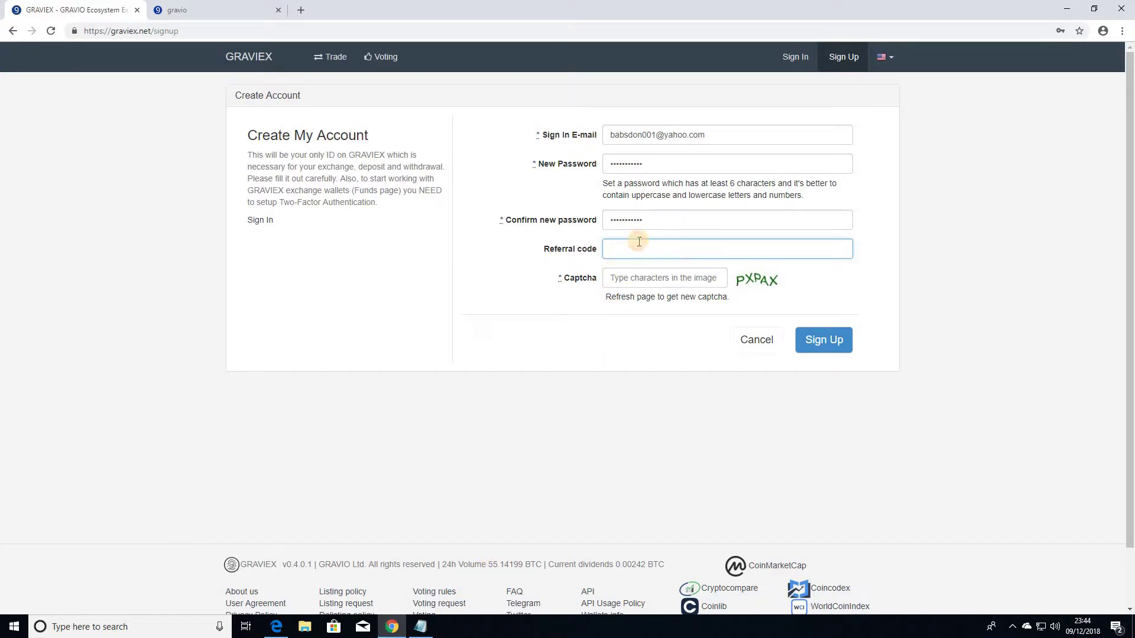
key("ctrl+v")
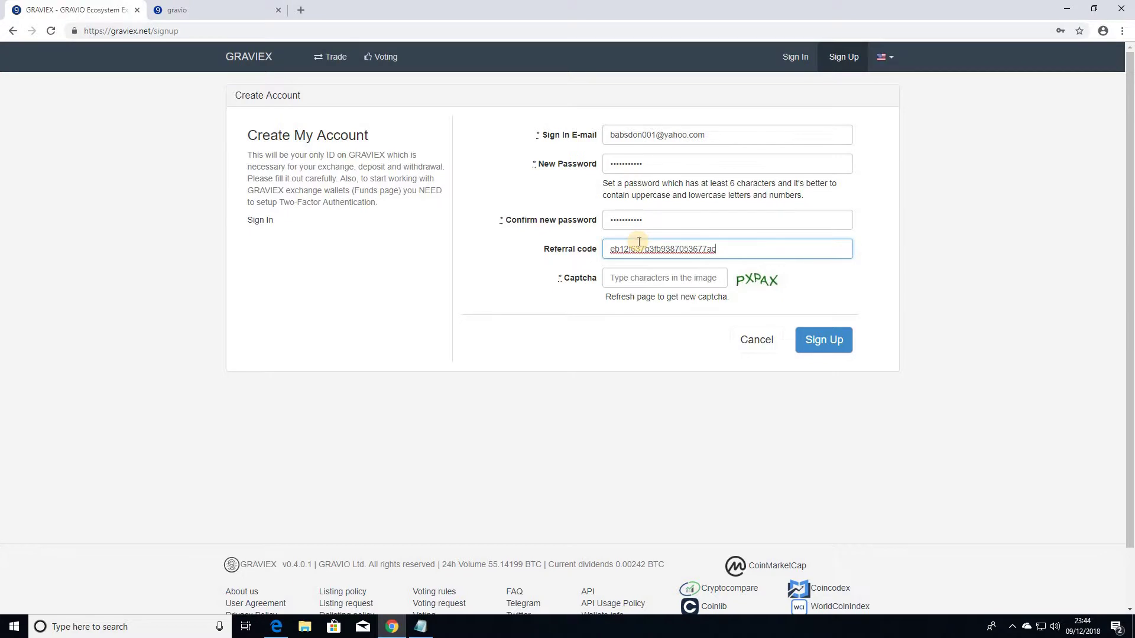
left_click(641, 283)
type("PX")
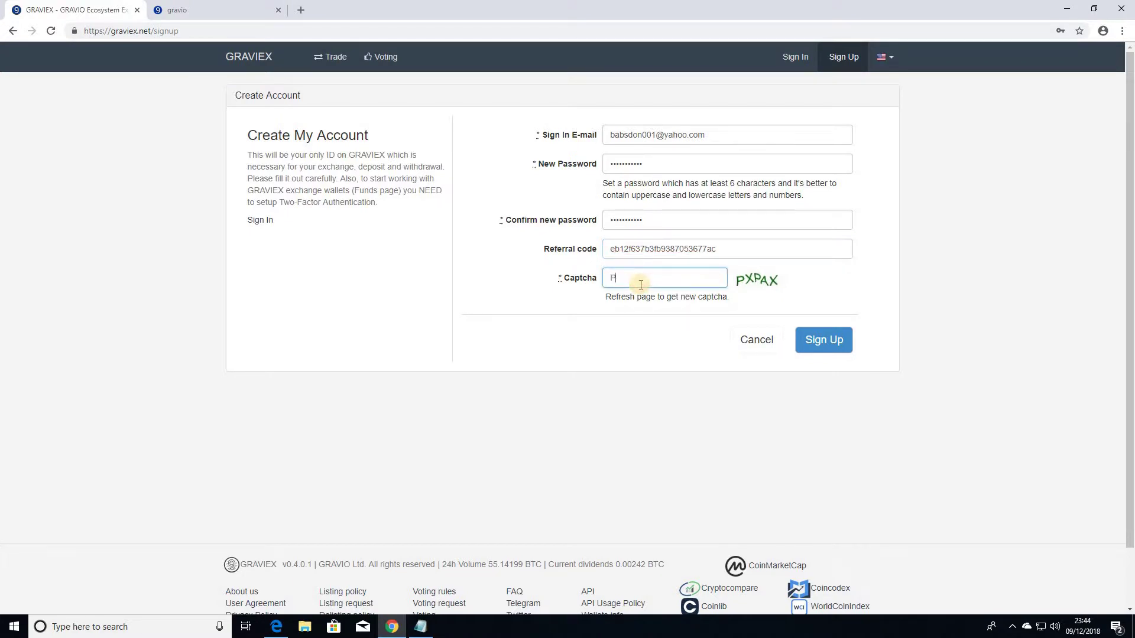
type("PAX")
left_click(818, 343)
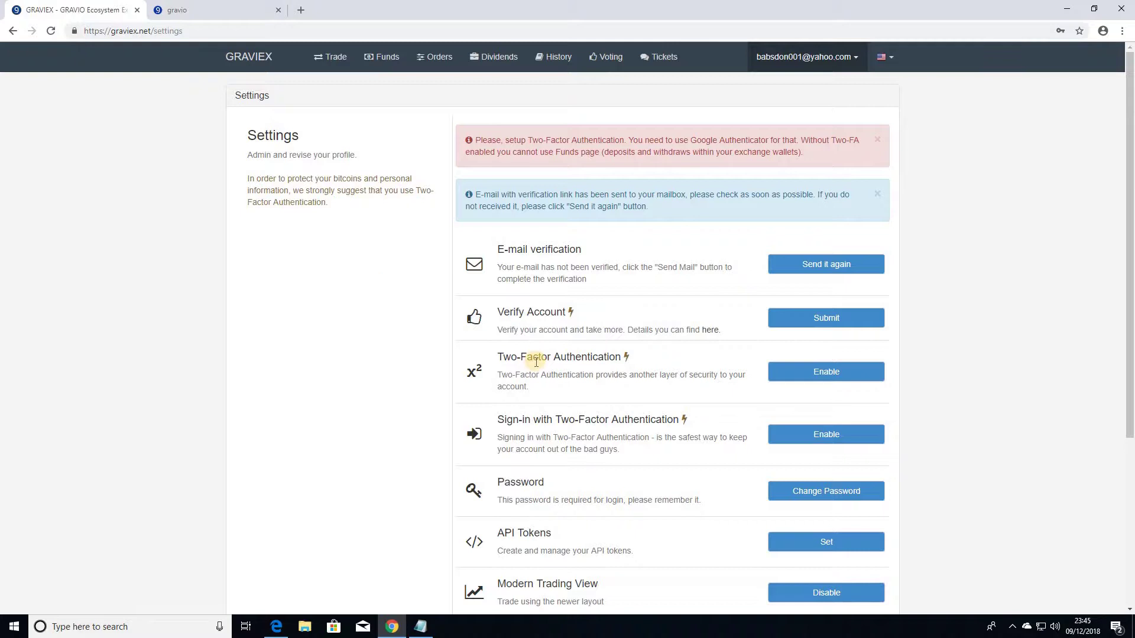
Start two-factor setup and enter the authenticator app's current six-digit code to activate it
left_click(790, 373)
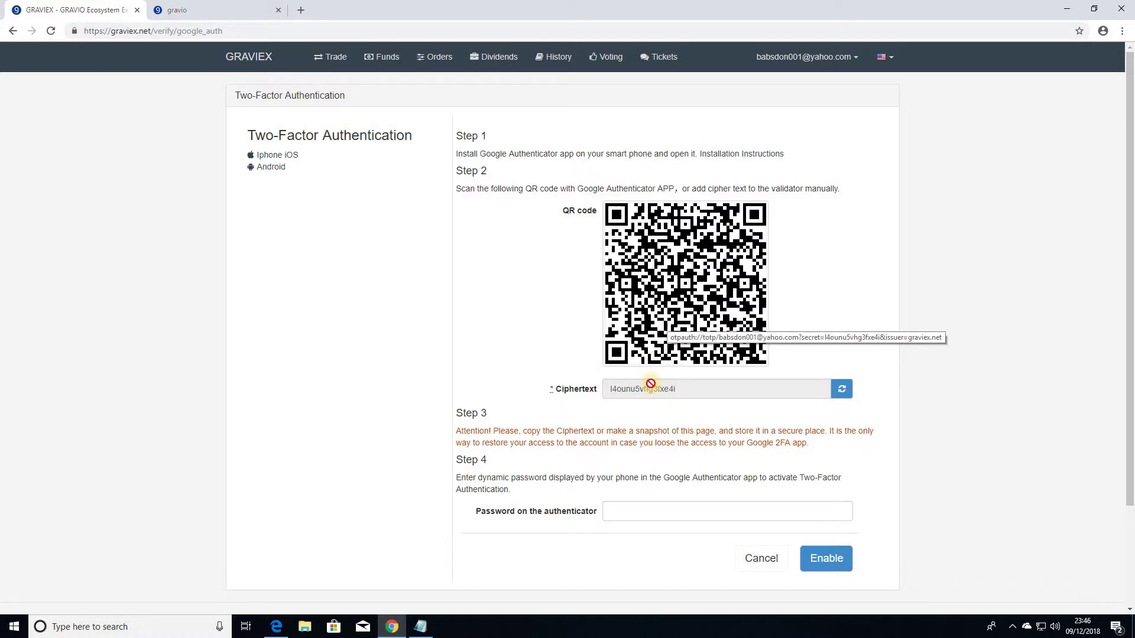
left_click(656, 389)
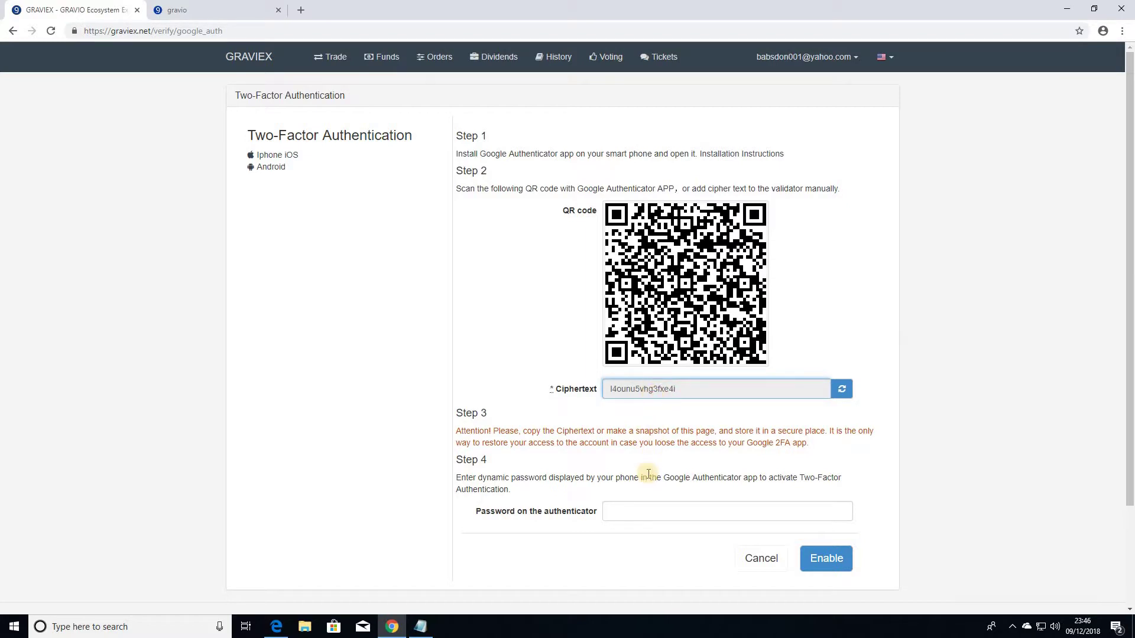
left_click(638, 514)
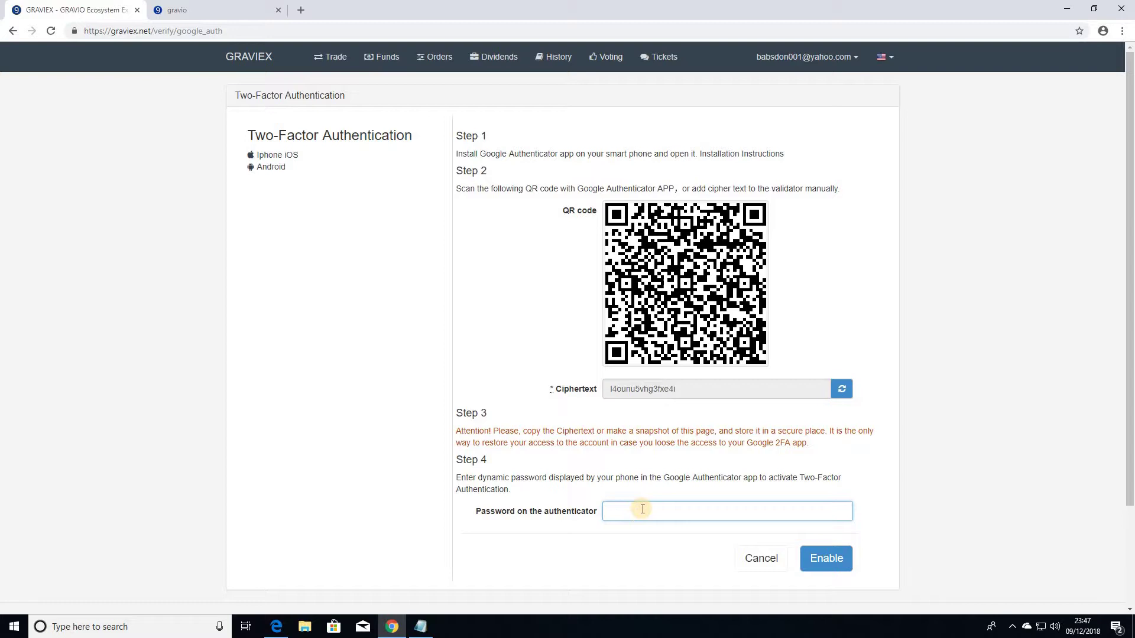
left_click(818, 559)
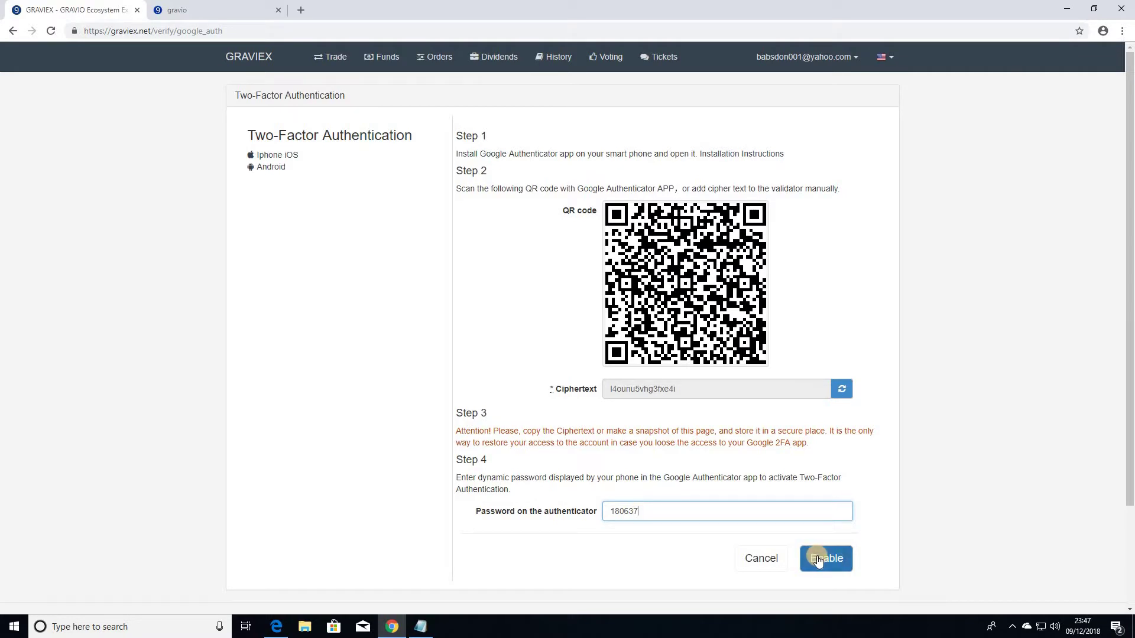
Submit the activation, verify it with the authenticator's code, and return to Settings
left_click(815, 561)
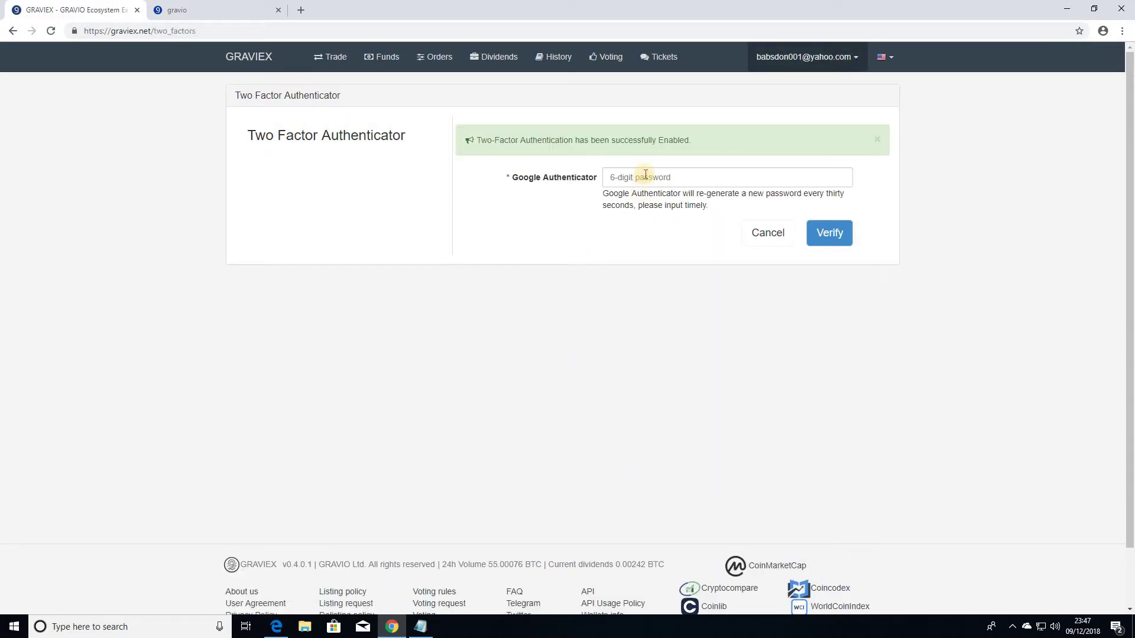
left_click(645, 176)
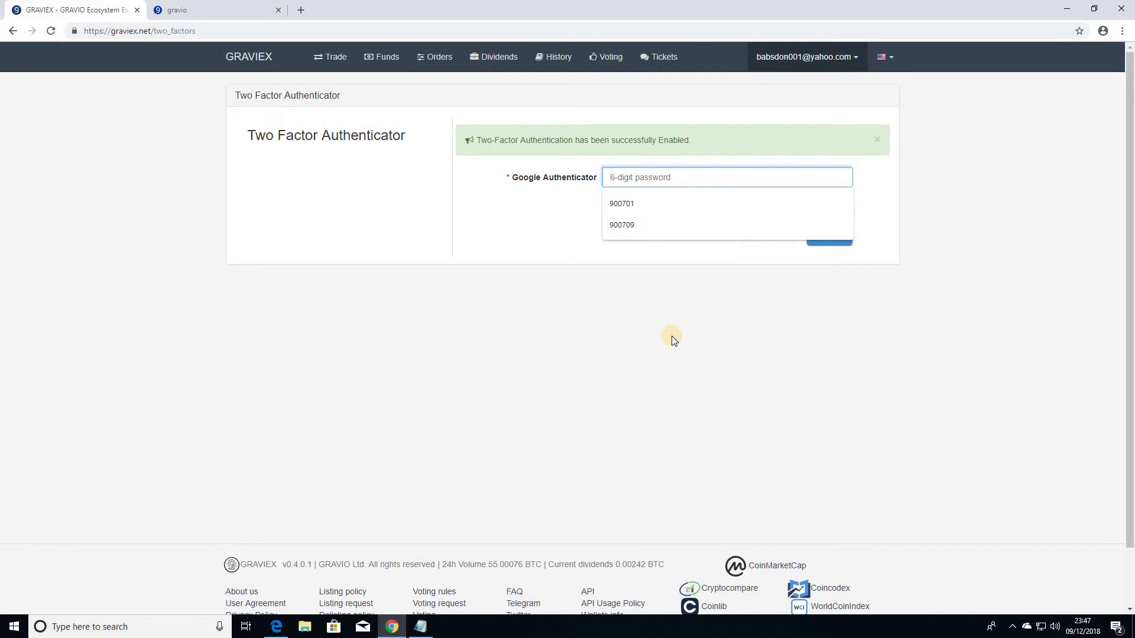
type("1")
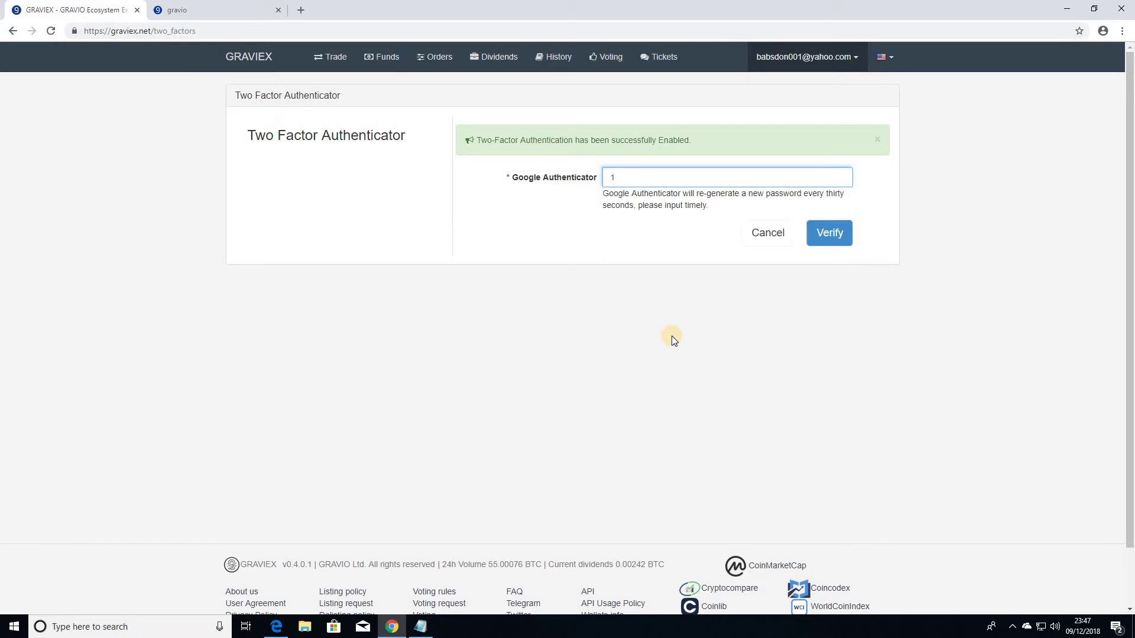
key("BackSpace")
left_click(811, 231)
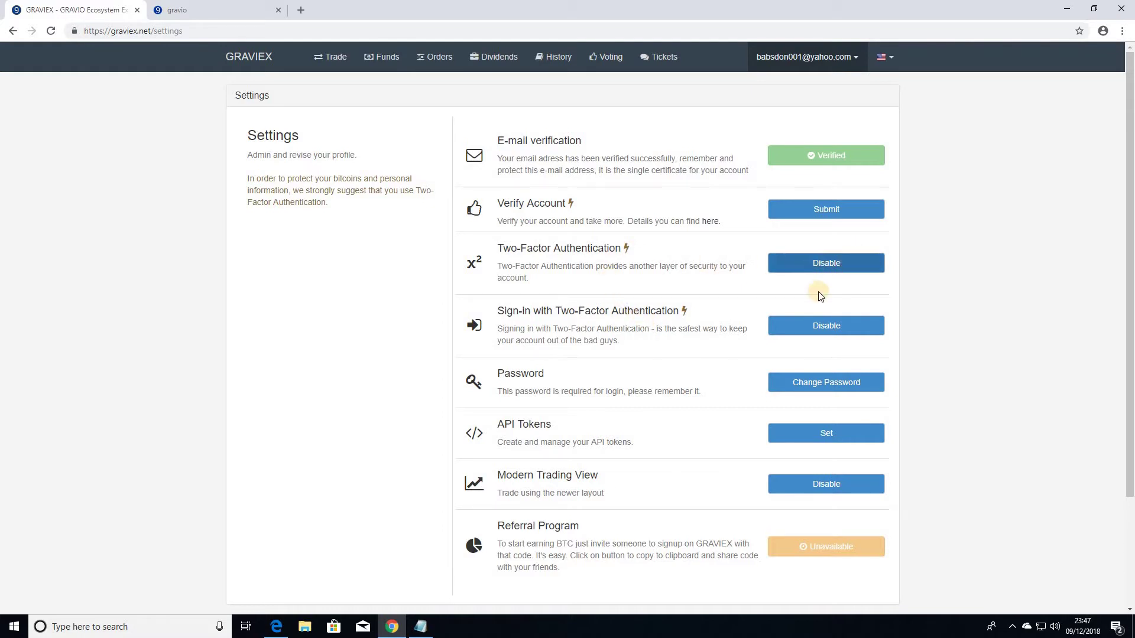
left_click(845, 262)
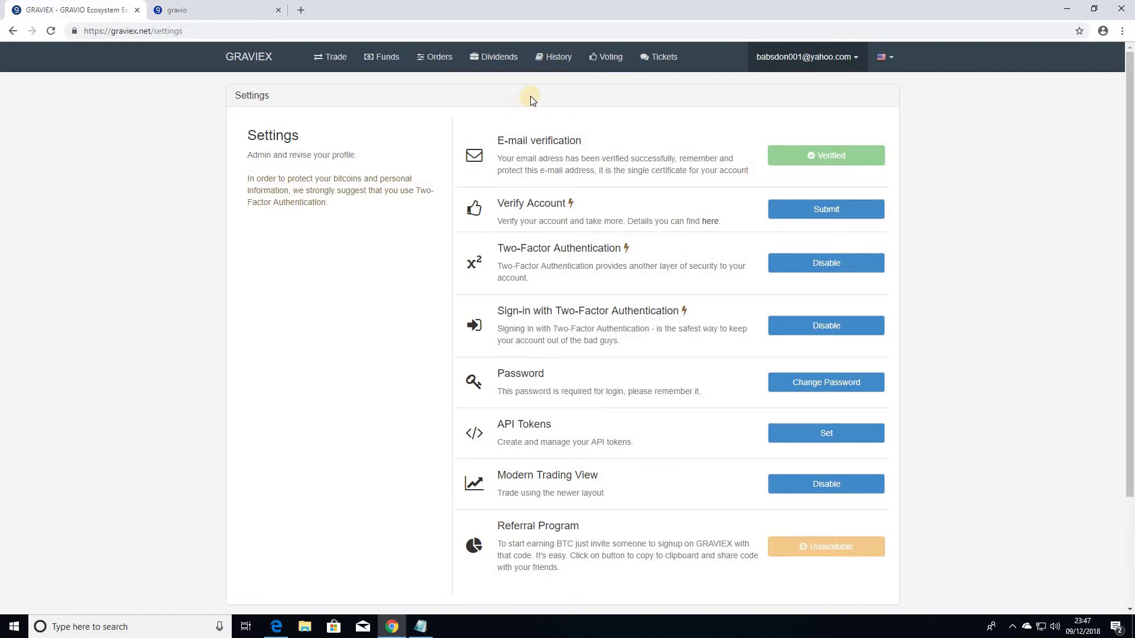
Open the GIO/BTC market from Trade in the top navigation bar
left_click(329, 57)
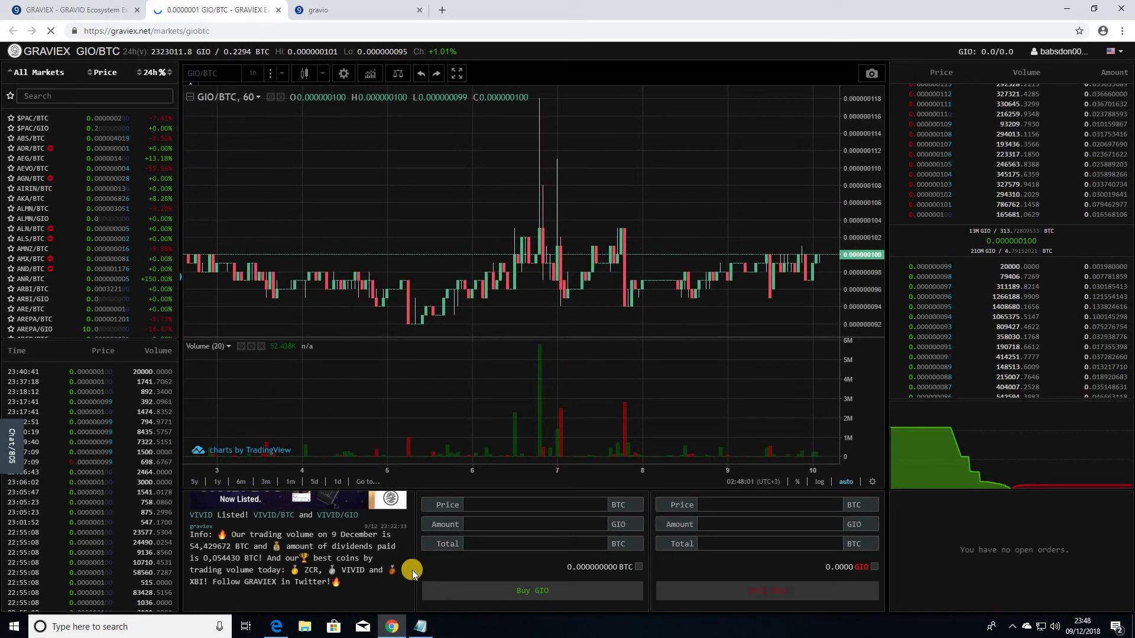
Go to Funds from the account menu and search the coin list for 'xvg'
left_click(1061, 52)
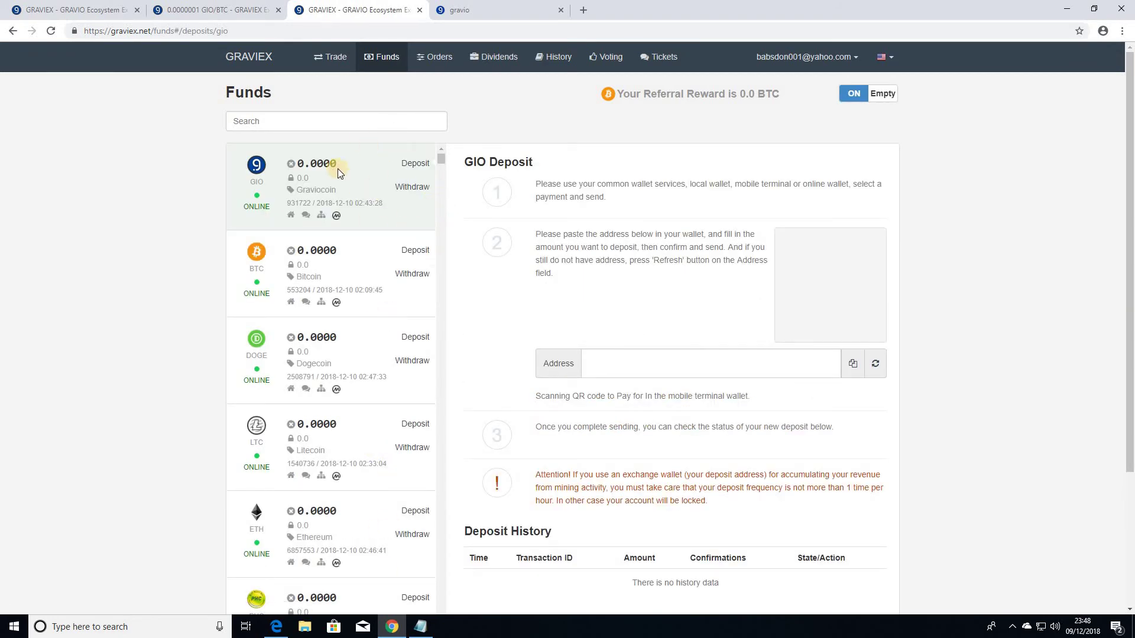
left_click(312, 123)
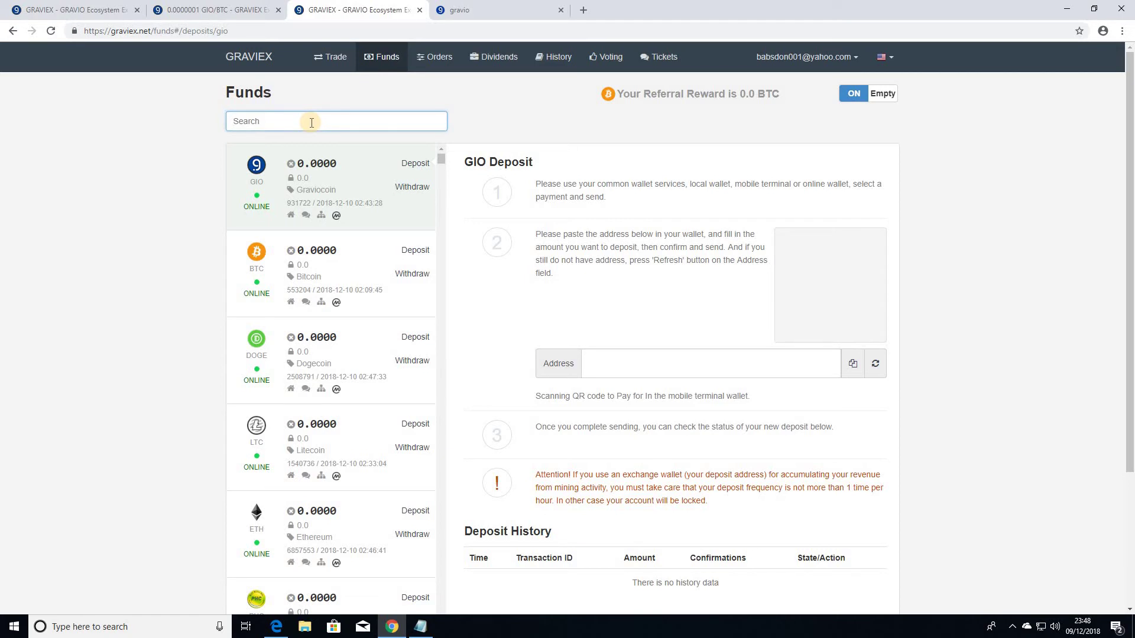
type("xvg")
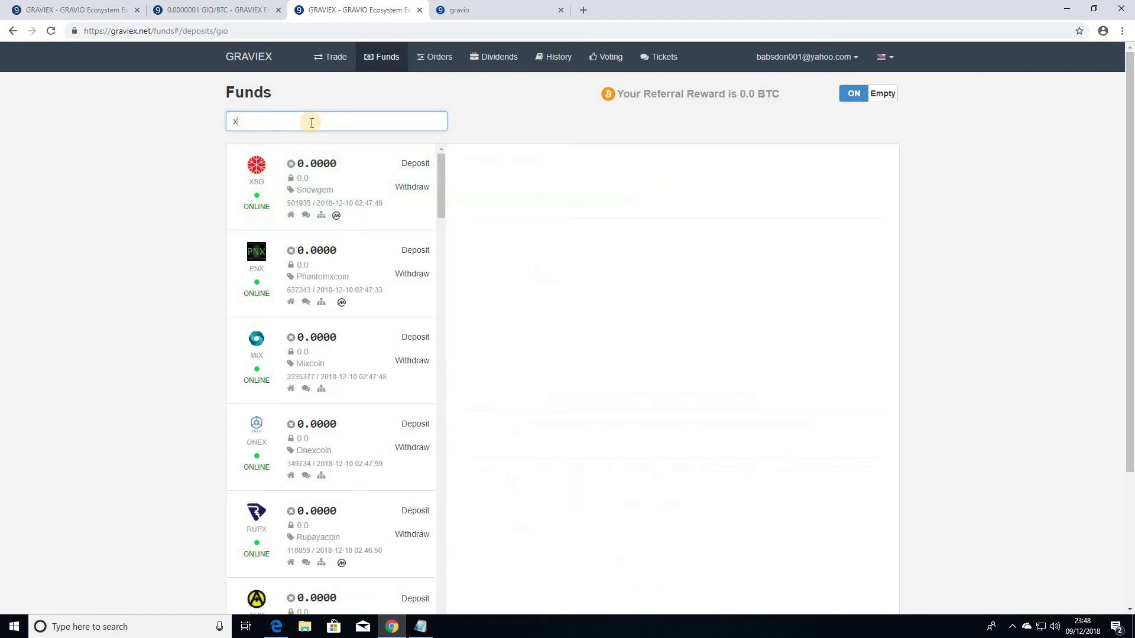